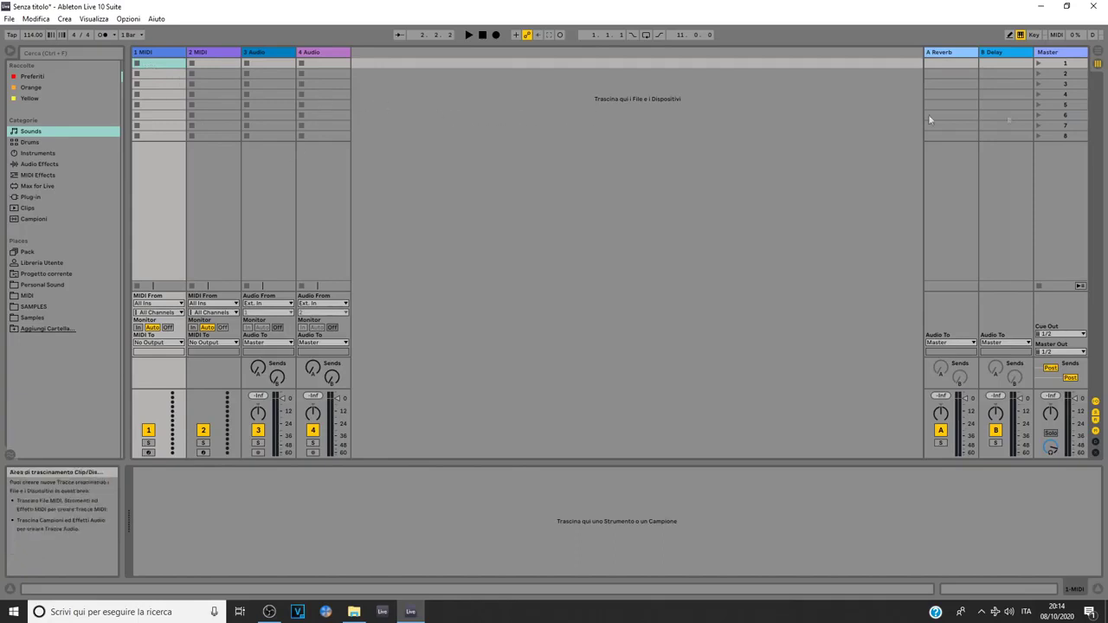
- Switch between the Arrangement and Session views to compare them, ending in the Session view
{"action": "left_click", "coordinate": [1098, 53]}
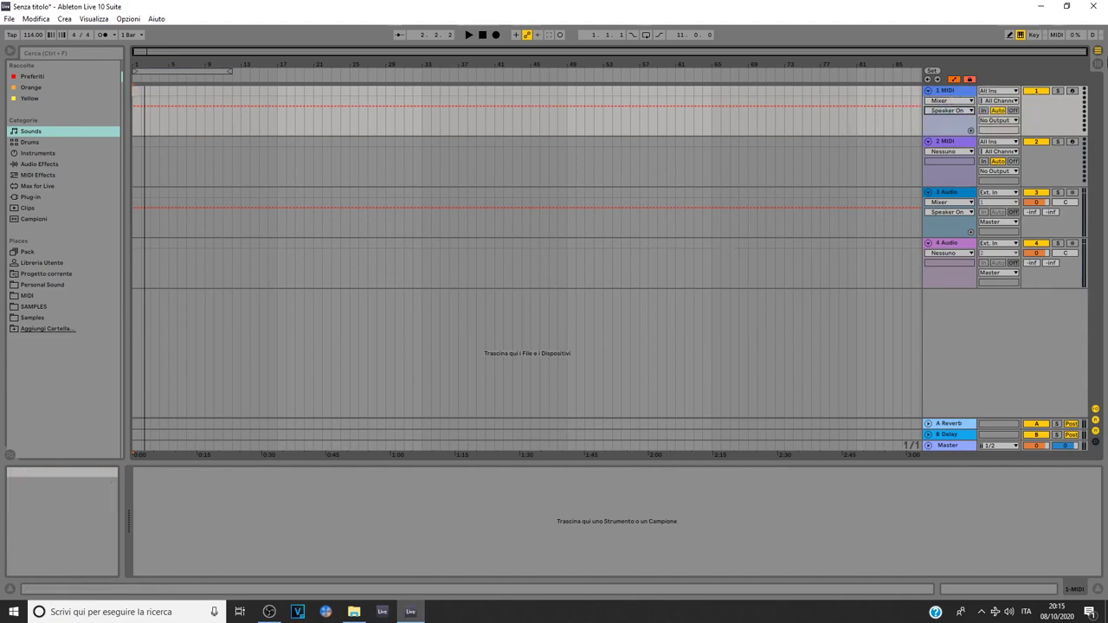
{"action": "left_click", "coordinate": [1098, 67]}
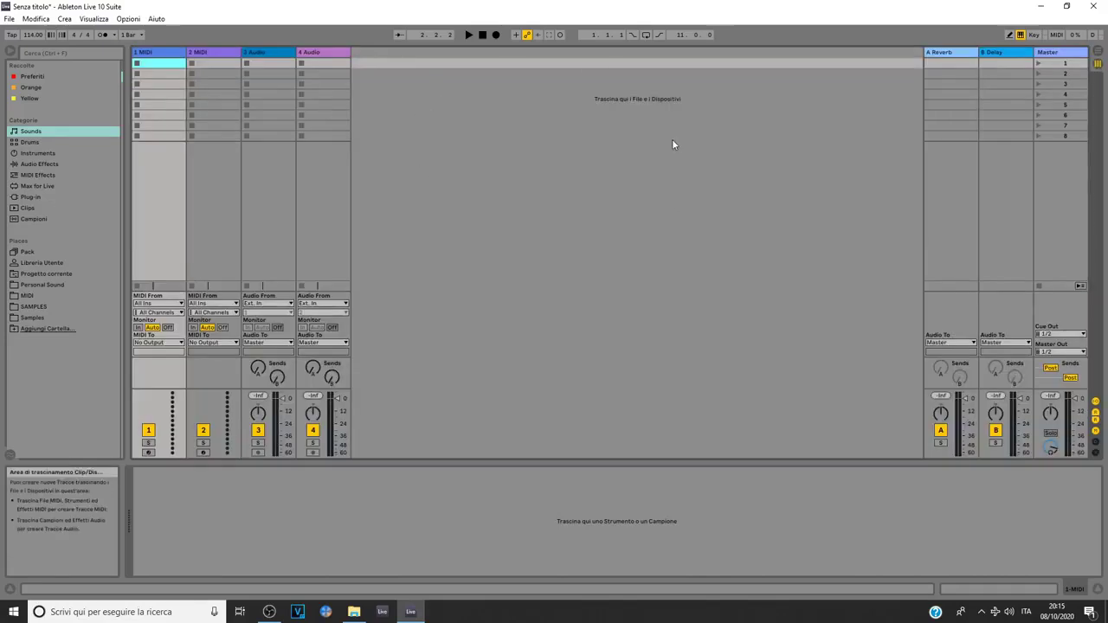
{"action": "left_click", "coordinate": [1097, 54]}
{"action": "left_click", "coordinate": [1097, 67]}
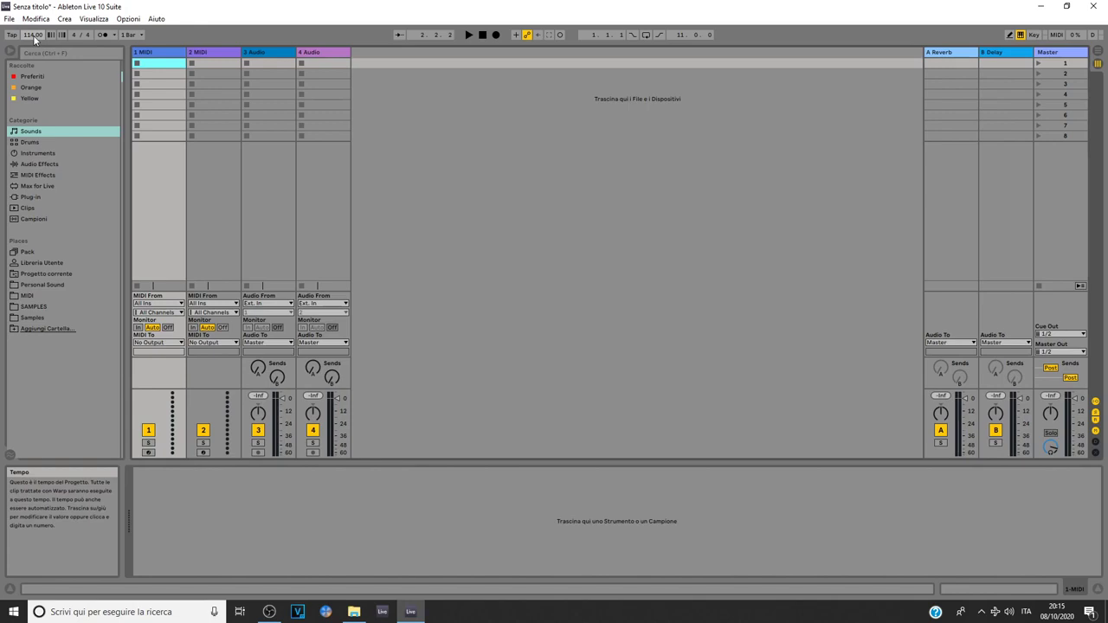
- Set the project tempo to 136 BPM and try the time signature control, leaving it at 4/4
{"action": "left_click_drag", "start_coordinate": [35, 37], "coordinate": [34, 113]}
{"action": "left_click_drag", "start_coordinate": [34, 36], "coordinate": [34, 4]}
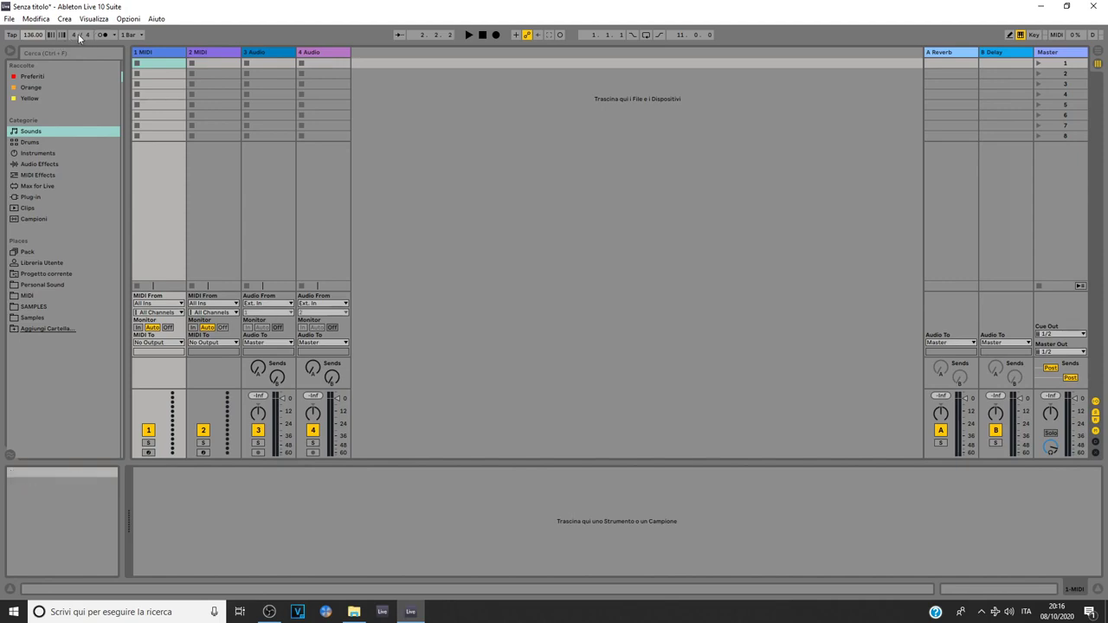
{"action": "left_click_drag", "start_coordinate": [80, 39], "coordinate": [80, 33]}
{"action": "left_click_drag", "start_coordinate": [76, 35], "coordinate": [76, 42]}
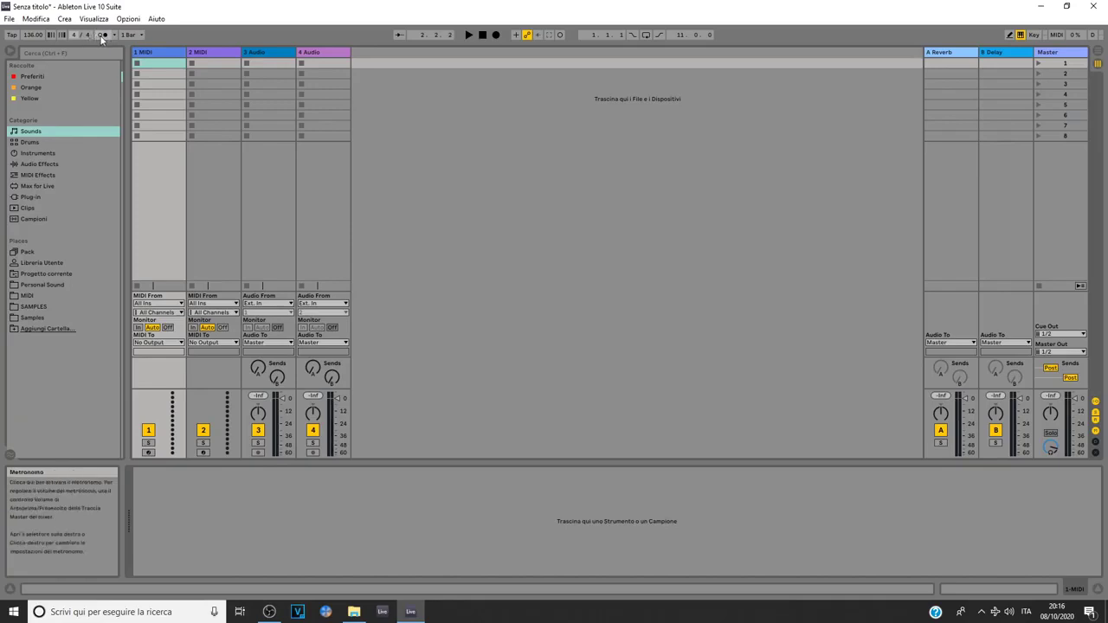
- Turn on the metronome, listen to it during a short playback, stop playback and turn the metronome off
{"action": "left_click", "coordinate": [102, 36]}
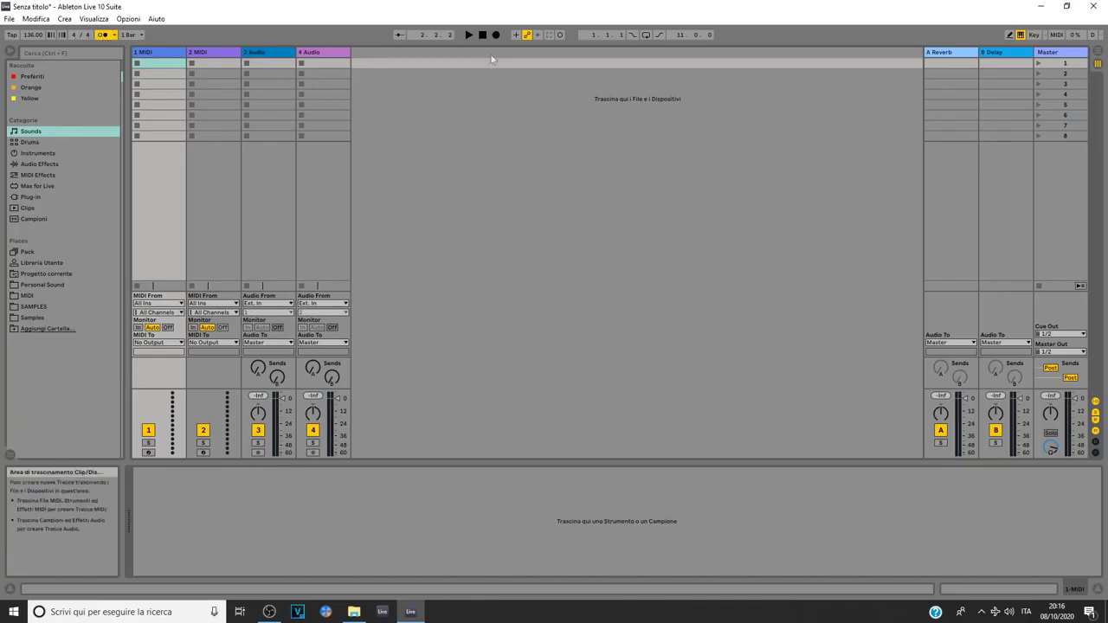
{"action": "left_click", "coordinate": [471, 39]}
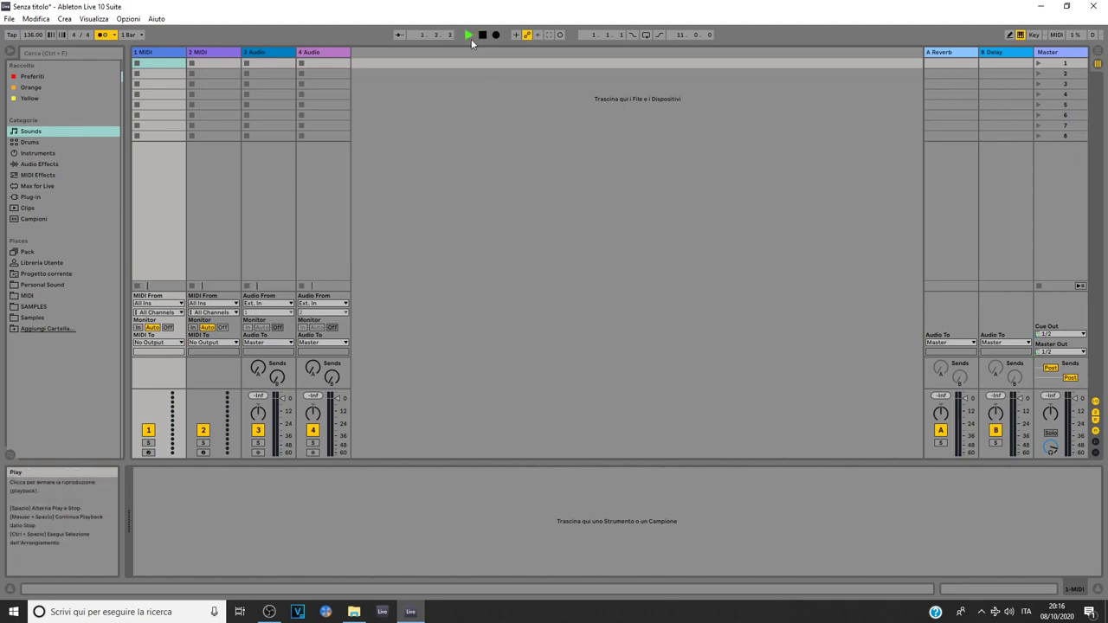
{"action": "key", "text": "space"}
{"action": "left_click", "coordinate": [105, 38]}
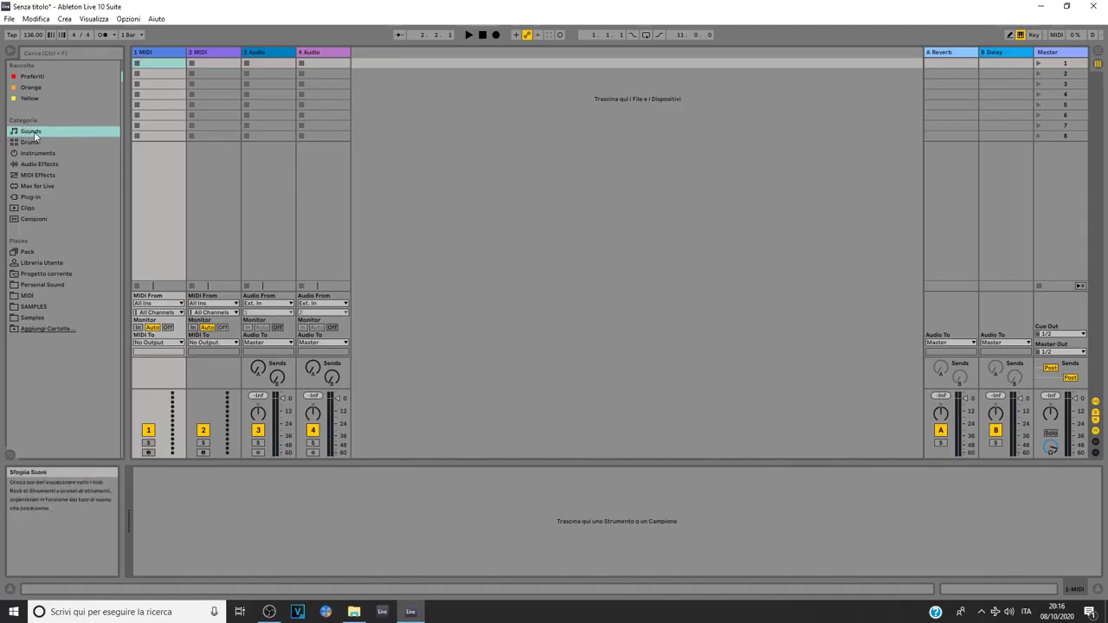
- Widen the browser and preview the Ambient Feeling and Detuned2 Instable presets from the Ambient & Evolving sounds
{"action": "left_click_drag", "start_coordinate": [128, 160], "coordinate": [388, 160]}
{"action": "left_click", "coordinate": [126, 79]}
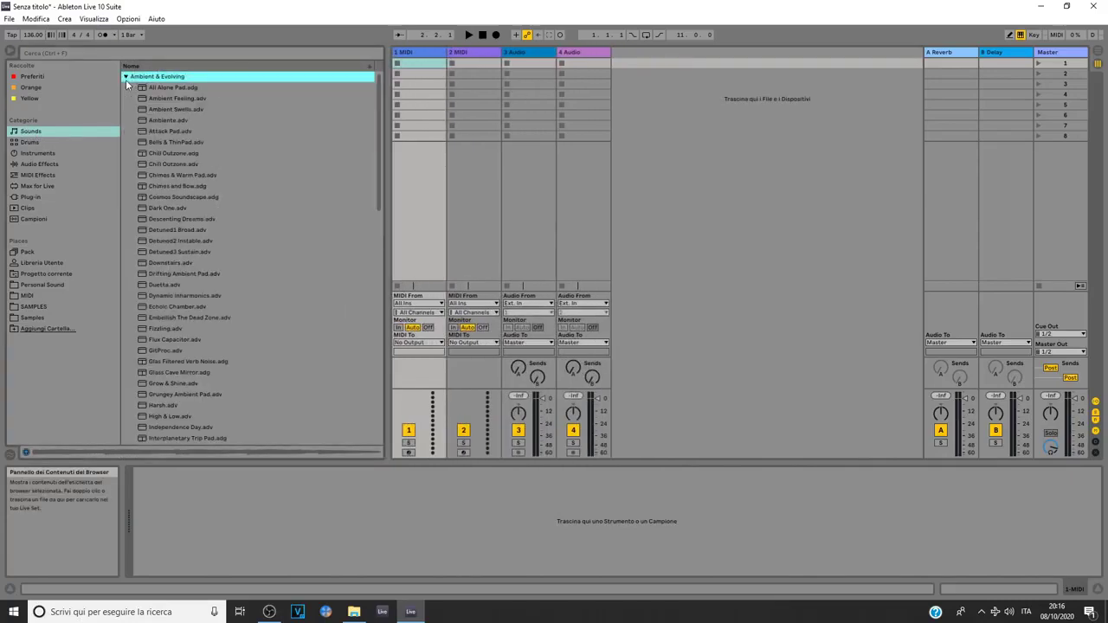
{"action": "left_click", "coordinate": [184, 100]}
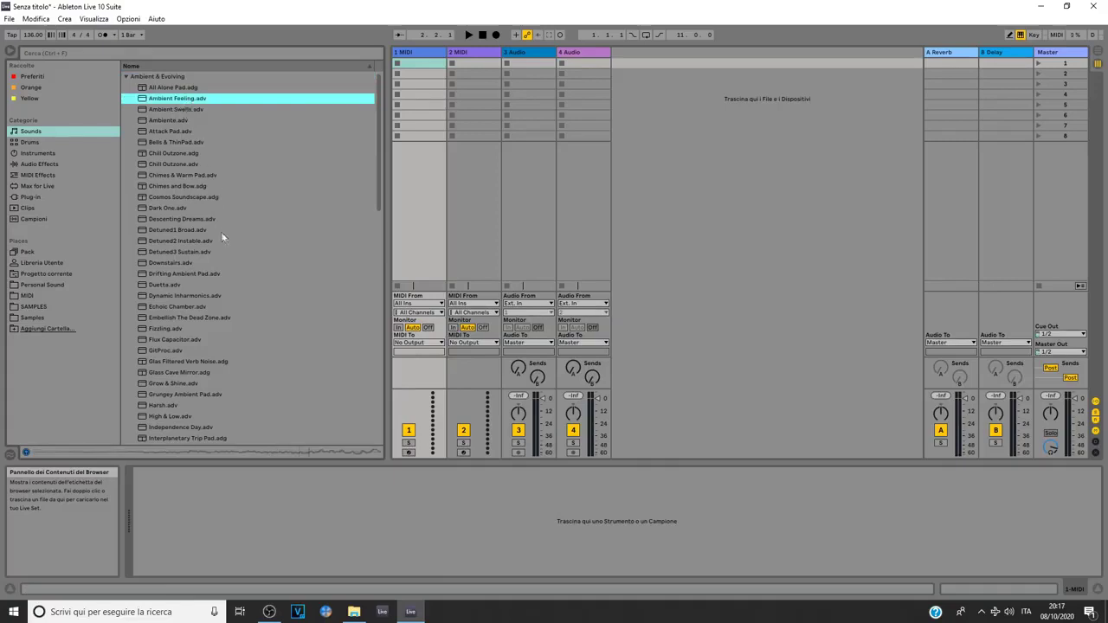
{"action": "left_click", "coordinate": [180, 243]}
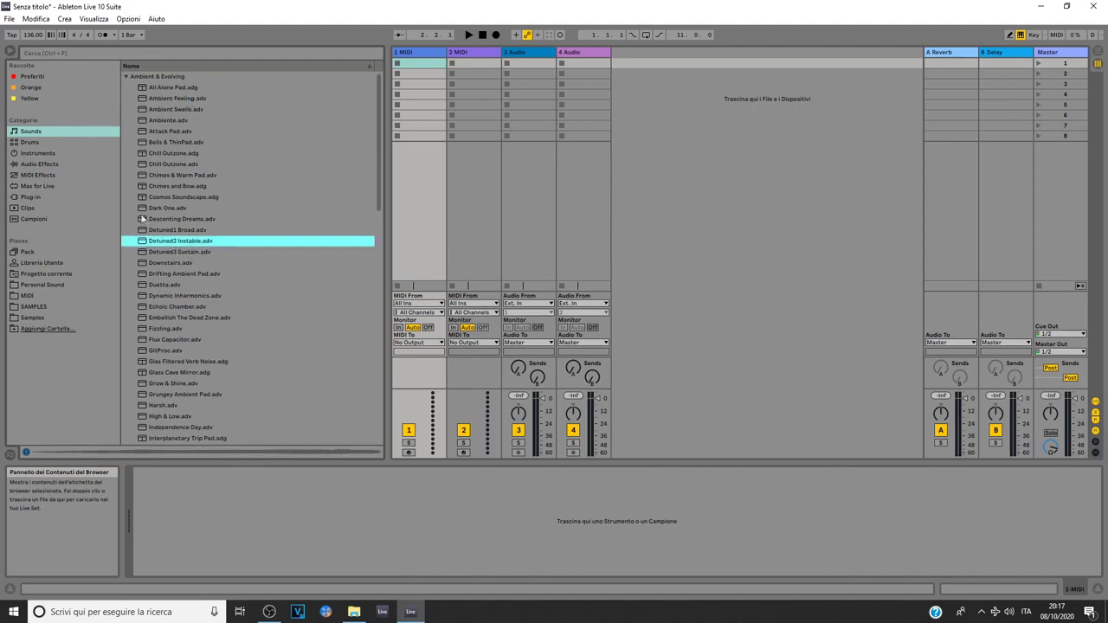
- Load the 808 Core Kit from the Drums category onto the first MIDI track and set its Comp Amount to 49
{"action": "left_click", "coordinate": [30, 143]}
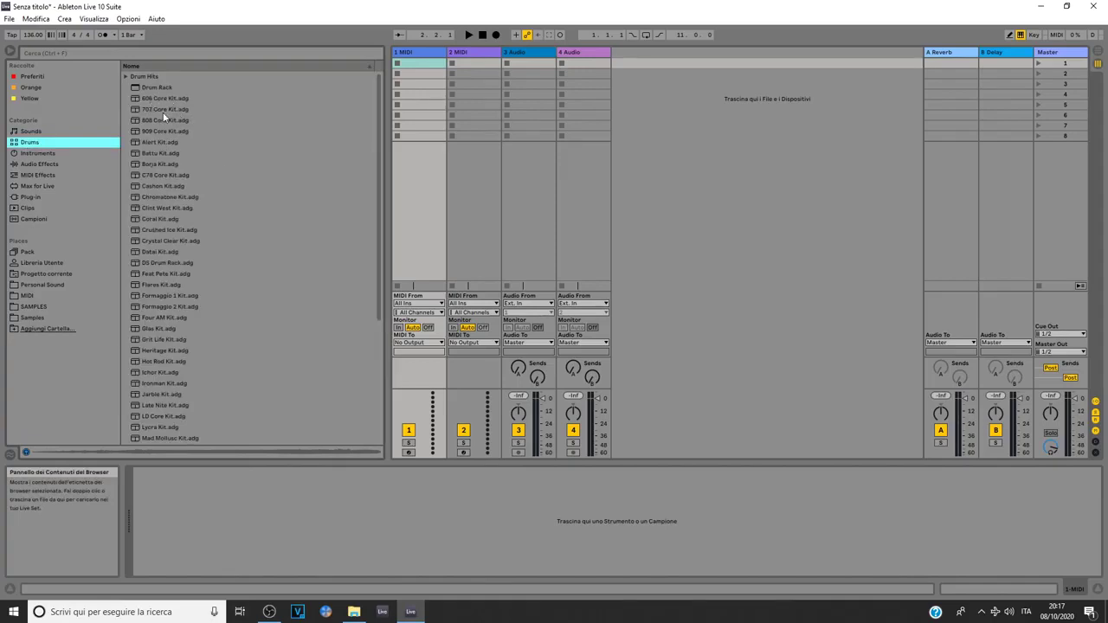
{"action": "left_click_drag", "start_coordinate": [156, 120], "coordinate": [193, 499]}
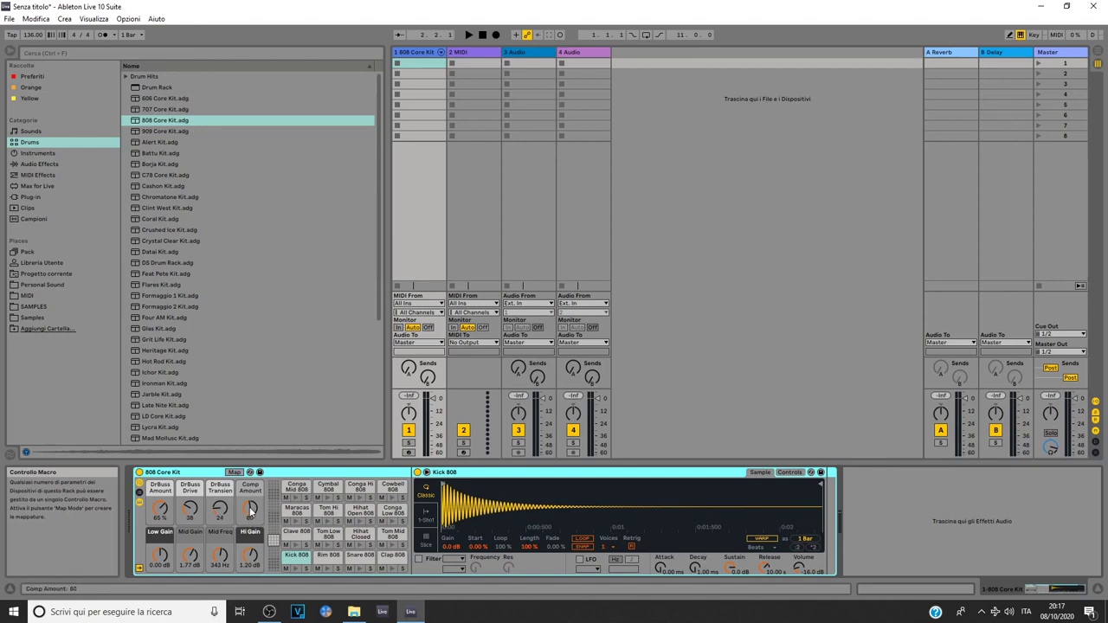
{"action": "left_click_drag", "start_coordinate": [250, 509], "coordinate": [251, 516]}
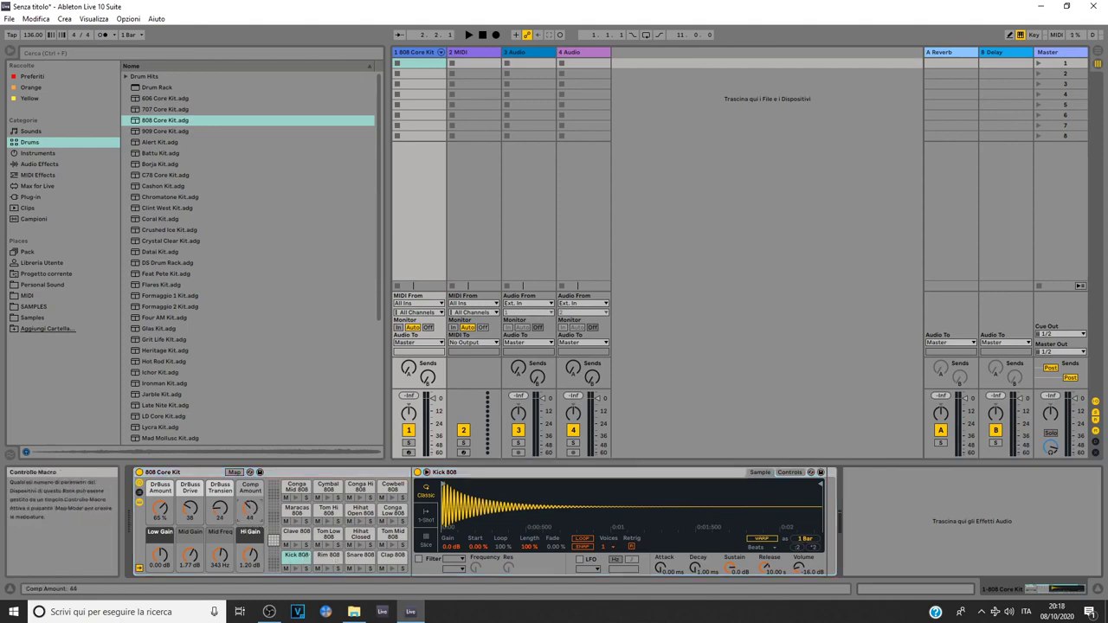
- Audition several pads of the 808 Core Kit, including kick, rim and snare, and delete the kit from the track
{"action": "left_click", "coordinate": [295, 568]}
{"action": "left_click", "coordinate": [327, 569]}
{"action": "left_click", "coordinate": [360, 568]}
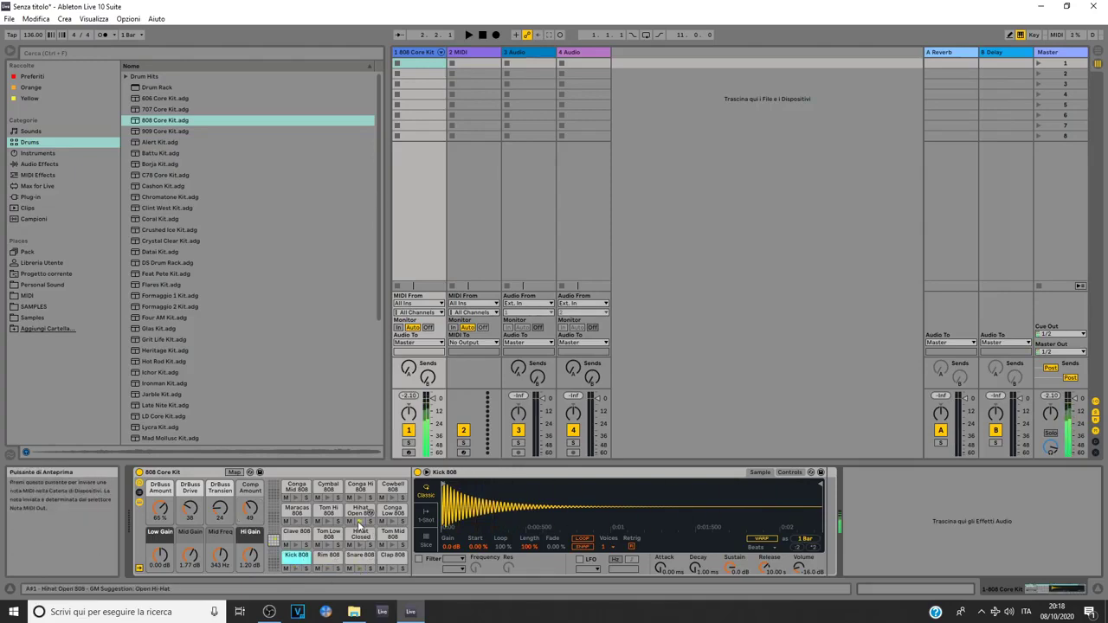
{"action": "right_click", "coordinate": [290, 474]}
{"action": "left_click", "coordinate": [316, 531]}
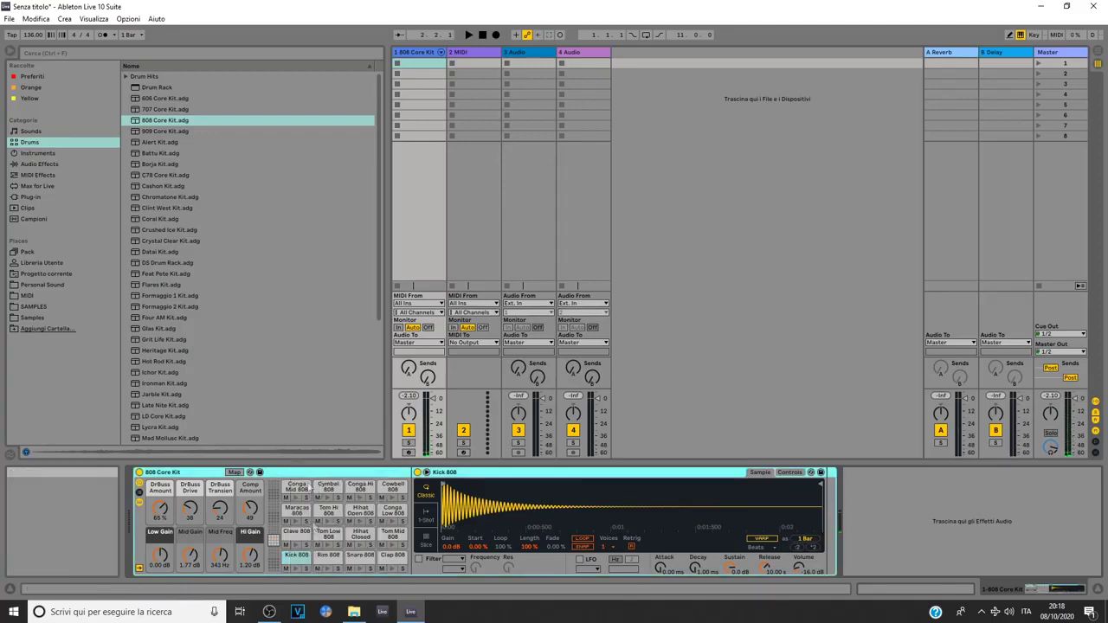
- Preview several cowbell, metallic and triangle samples in the Bell folder of Drum Hits, and collapse Drum Hits
{"action": "left_click_drag", "start_coordinate": [378, 141], "coordinate": [373, 92]}
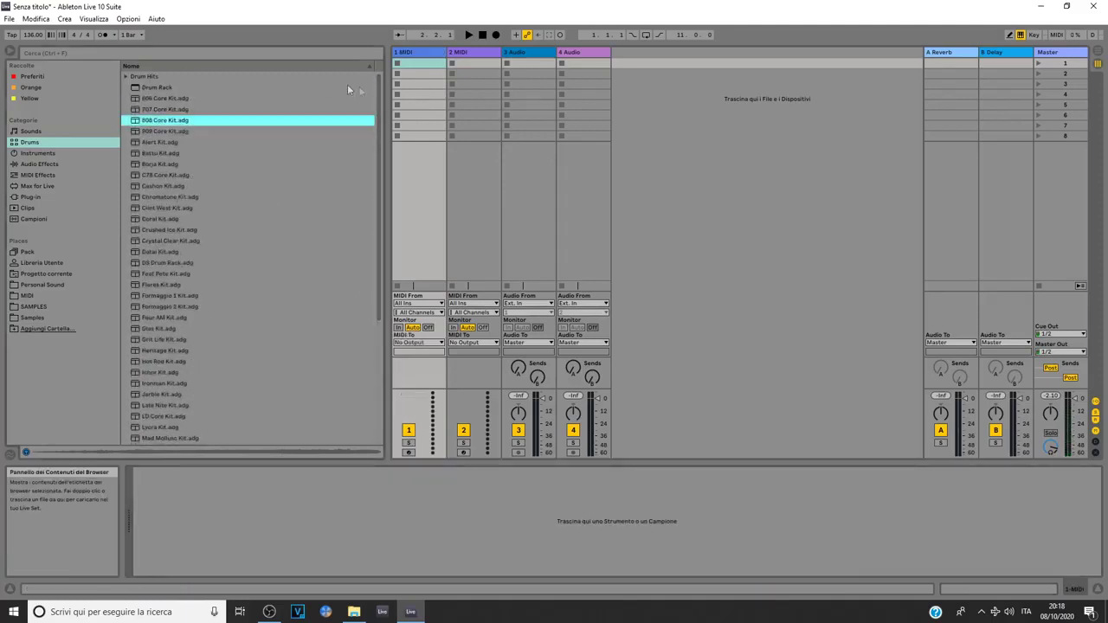
{"action": "left_click", "coordinate": [128, 77]}
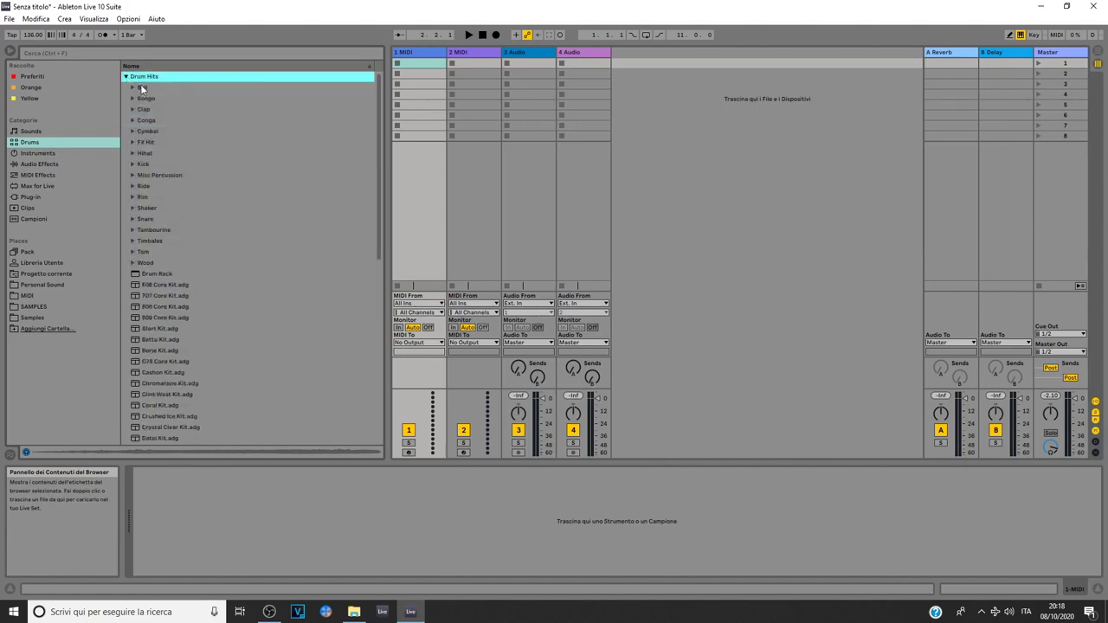
{"action": "left_click", "coordinate": [133, 88]}
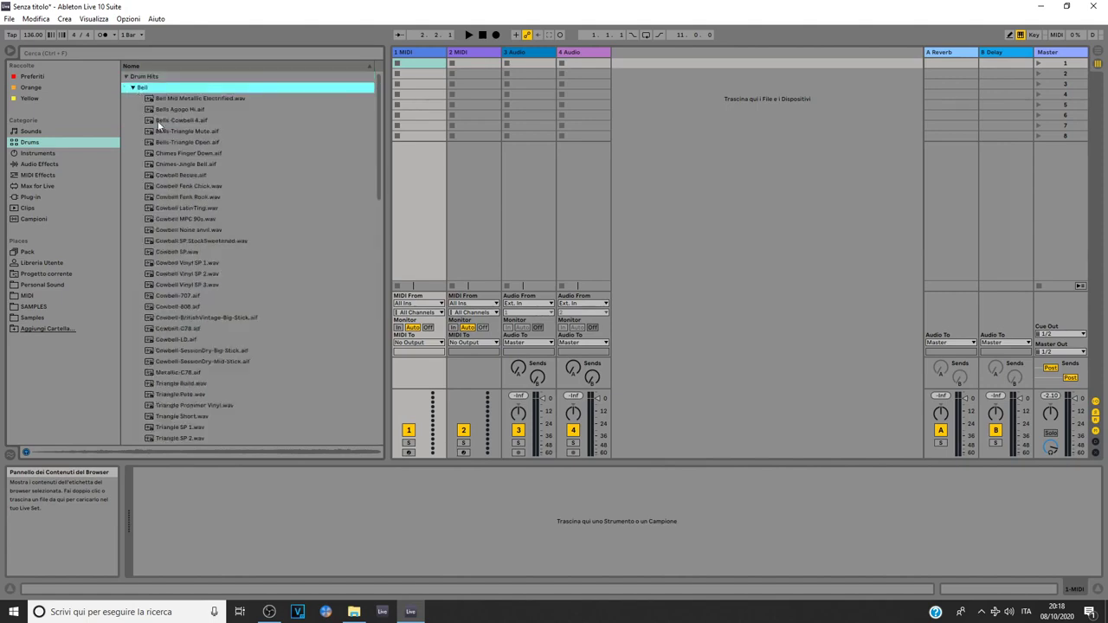
{"action": "left_click", "coordinate": [214, 232]}
{"action": "left_click", "coordinate": [196, 317]}
{"action": "left_click", "coordinate": [199, 372]}
{"action": "left_click", "coordinate": [205, 416]}
{"action": "left_click", "coordinate": [127, 77]}
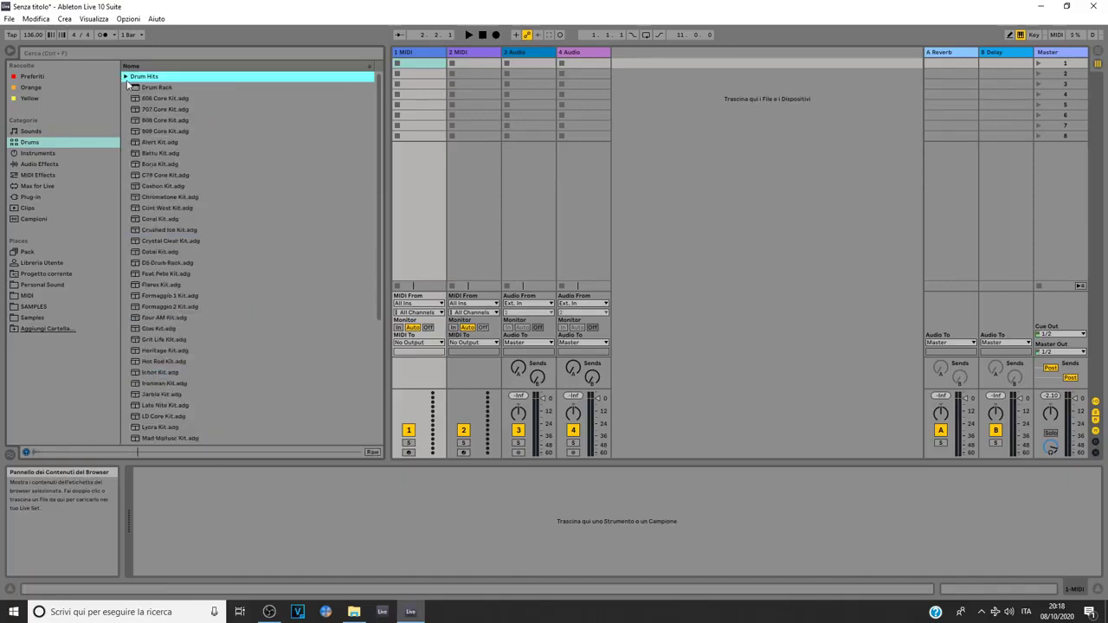
- Look through the Instruments, Audio Effects, MIDI Effects, Max for Live and Clips categories of the browser
{"action": "left_click", "coordinate": [40, 156]}
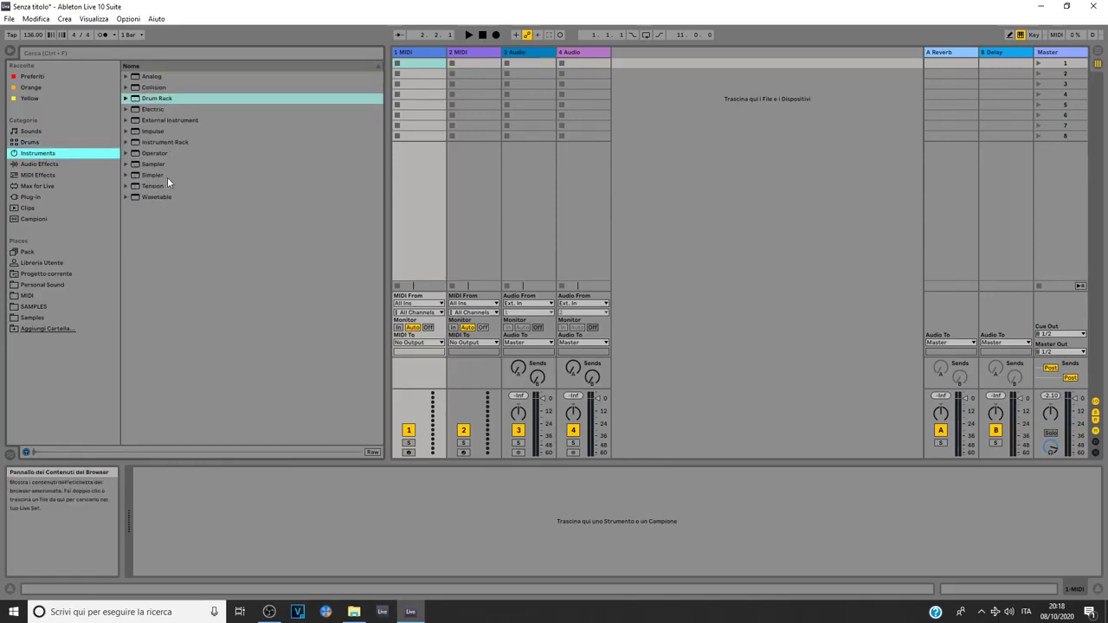
{"action": "left_click", "coordinate": [44, 165]}
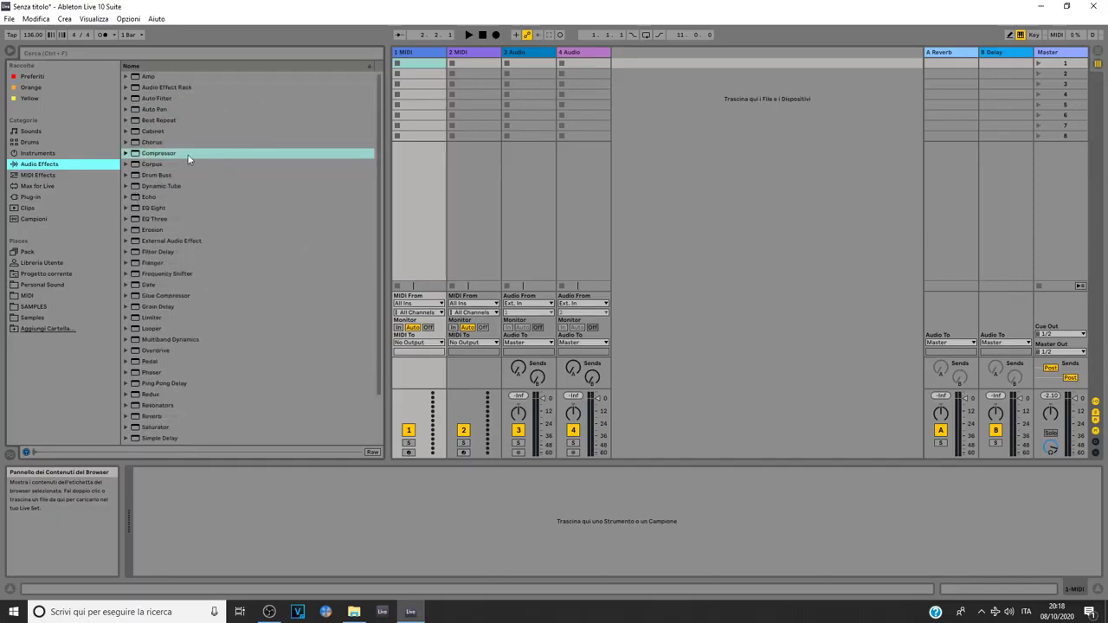
{"action": "left_click", "coordinate": [33, 176]}
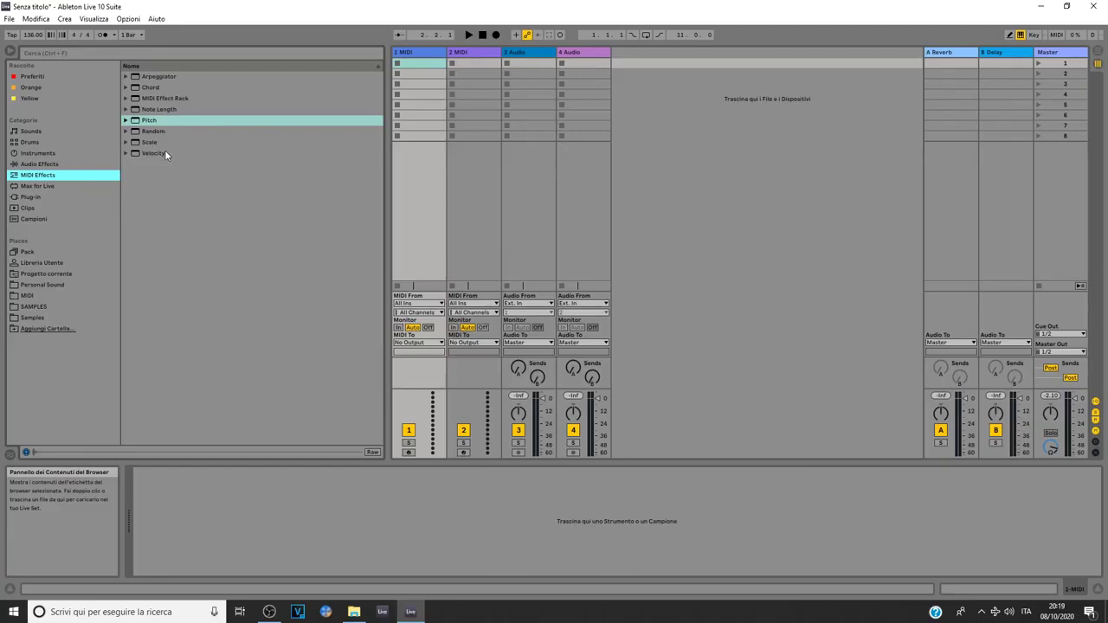
{"action": "left_click", "coordinate": [38, 190]}
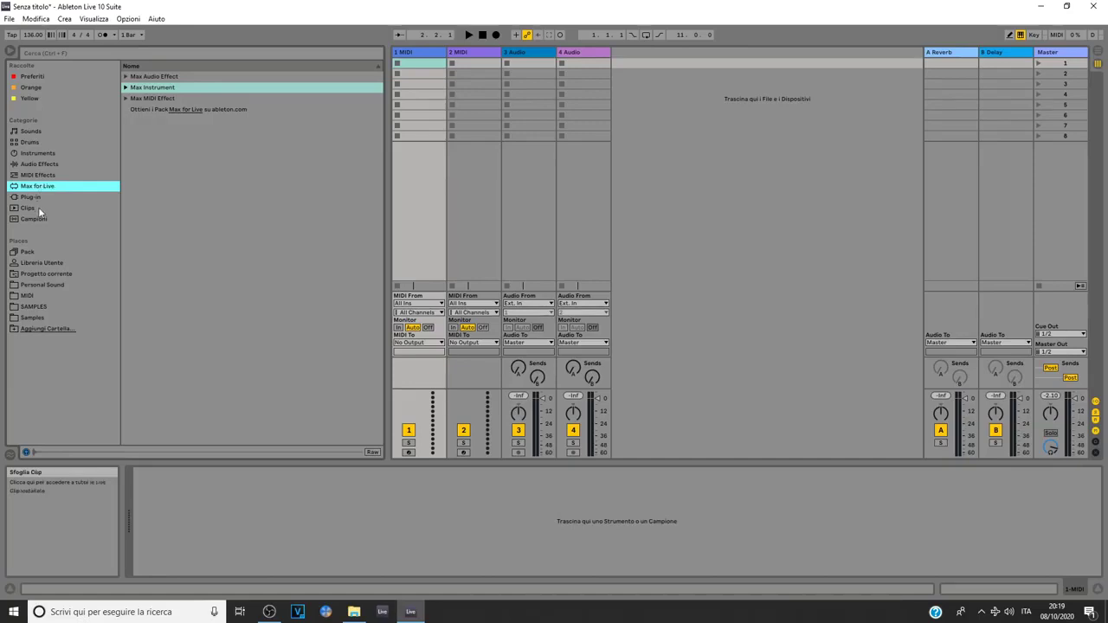
{"action": "left_click", "coordinate": [27, 211]}
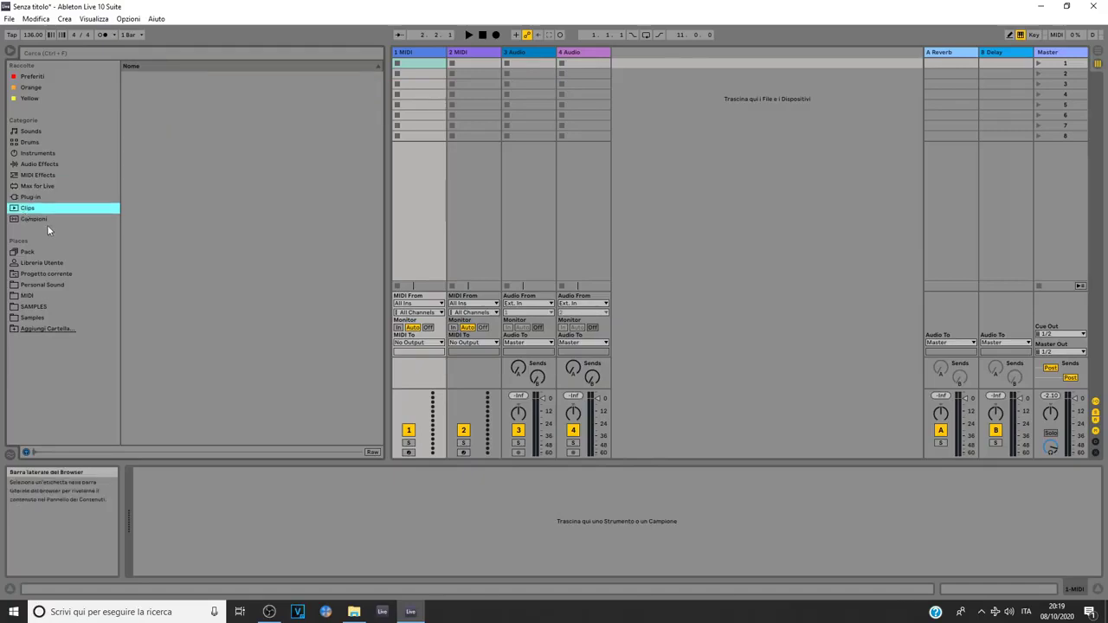
- Preview conga, Acid Meltdown - C5 and A-Kick Remo 1 A samples in Campioni, and view the Plug-in and Clips categories
{"action": "left_click", "coordinate": [34, 219]}
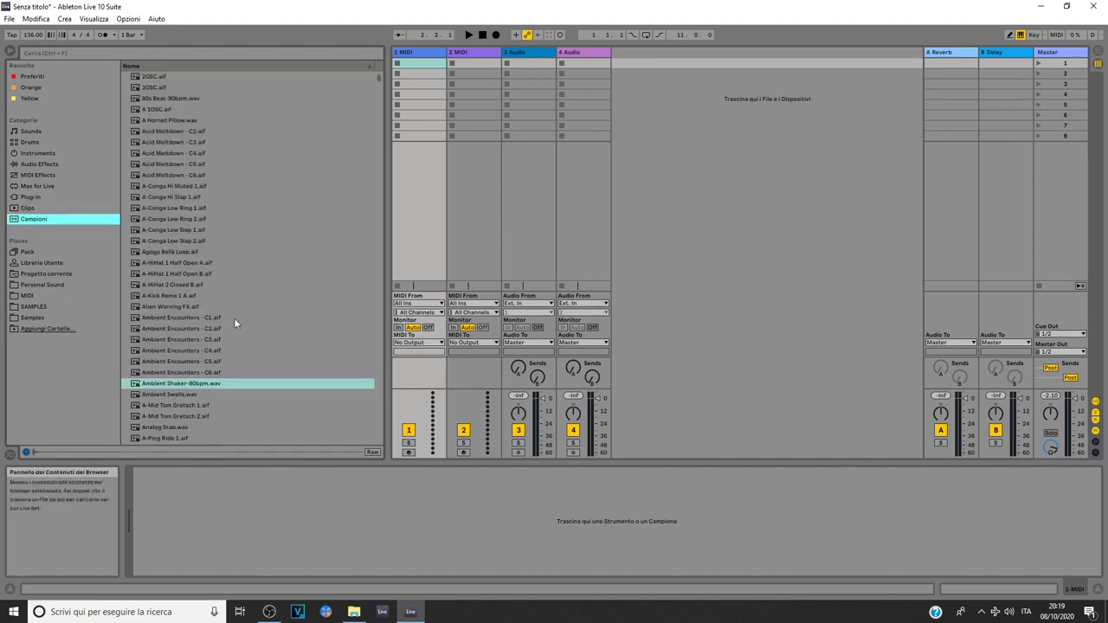
{"action": "left_click", "coordinate": [199, 218]}
{"action": "left_click", "coordinate": [176, 165]}
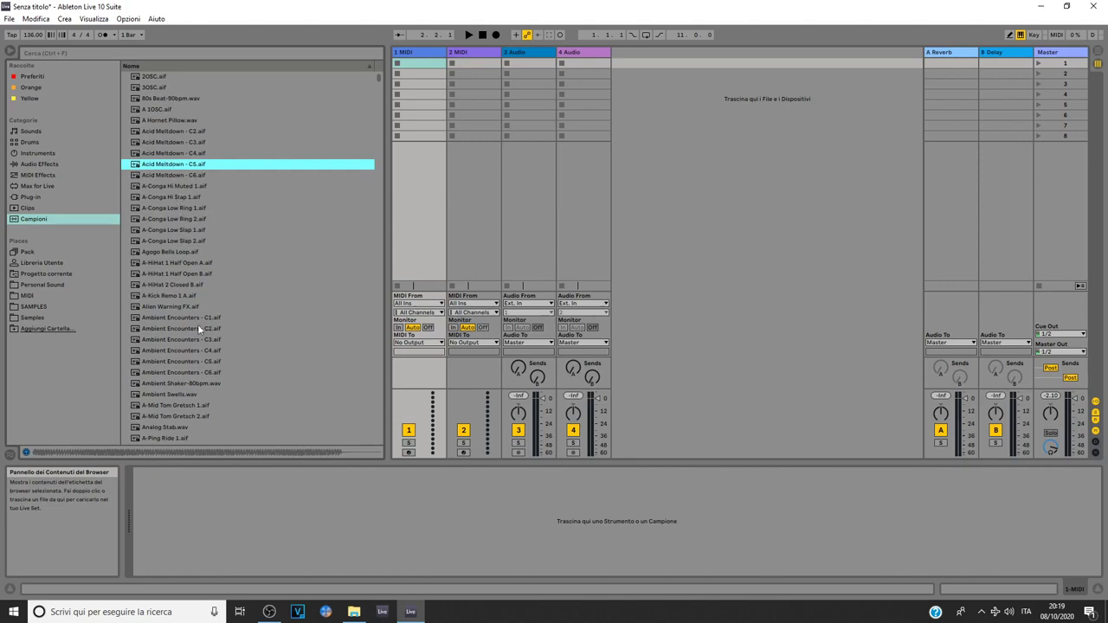
{"action": "scroll", "coordinate": [160, 306], "scroll_direction": "down", "scroll_amount": 1}
{"action": "left_click", "coordinate": [157, 286]}
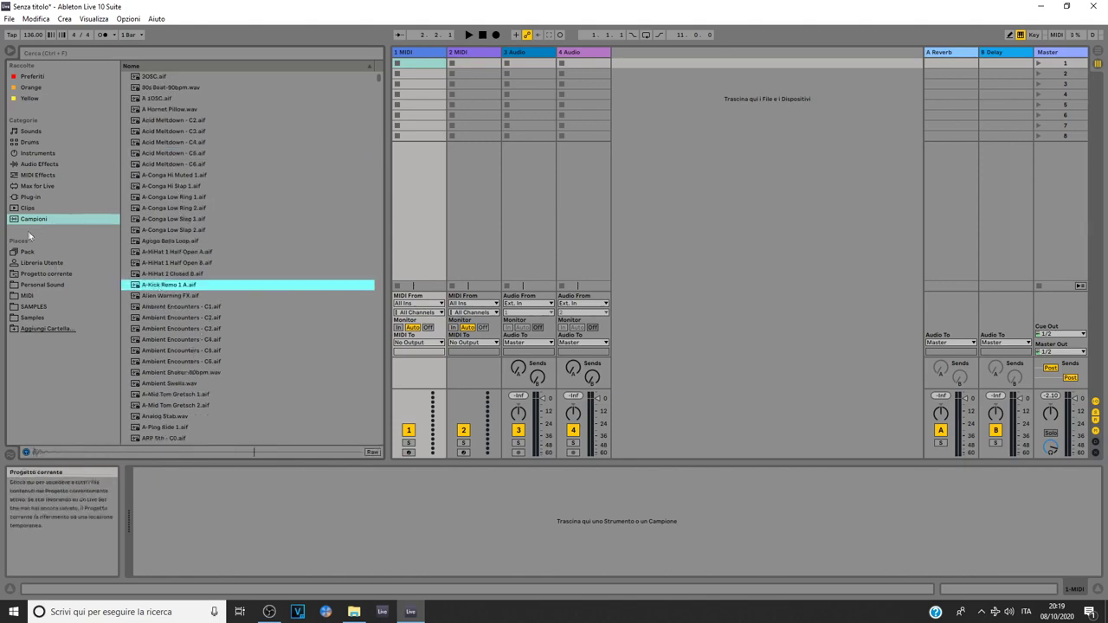
{"action": "left_click", "coordinate": [35, 196]}
{"action": "left_click", "coordinate": [34, 208]}
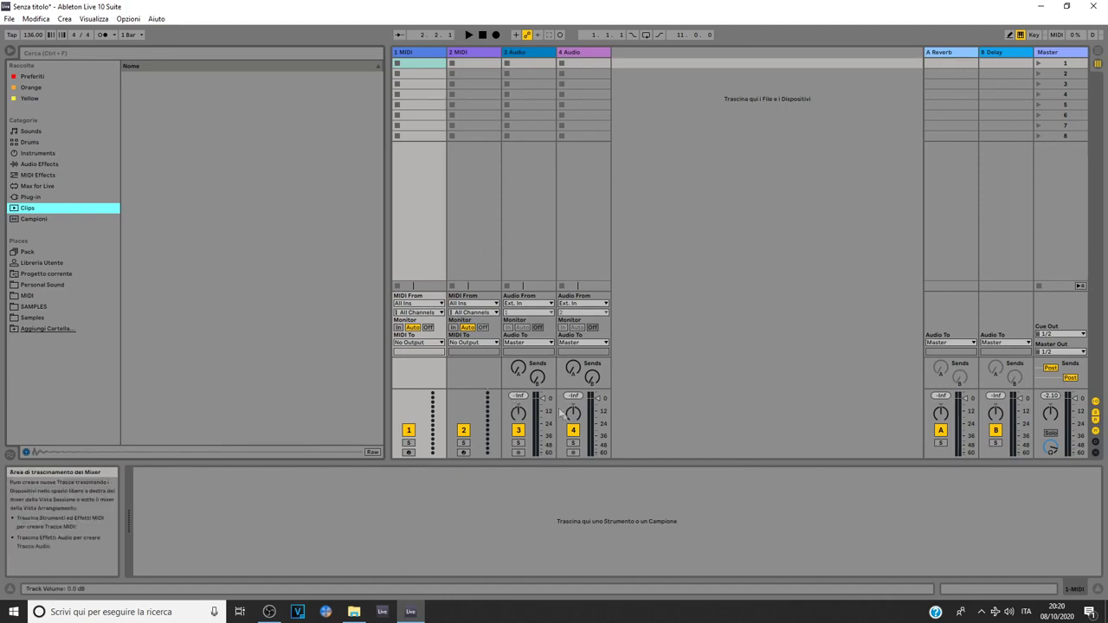
- Try the volume, pan, mute and solo controls of the 3 Audio track, restoring each one
{"action": "left_click_drag", "start_coordinate": [542, 398], "coordinate": [542, 404]}
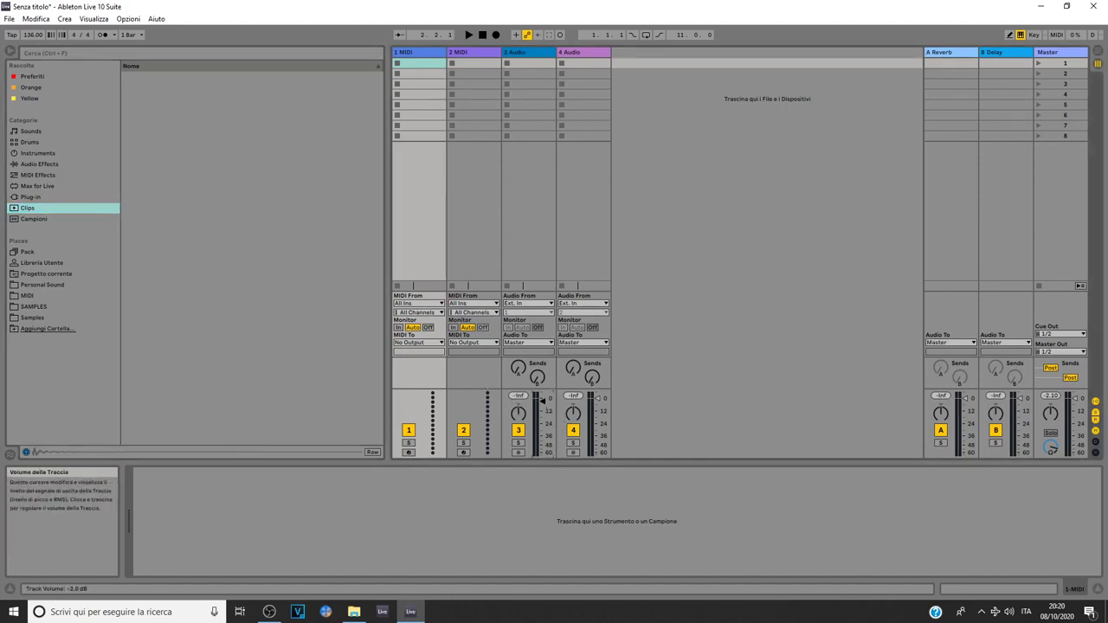
{"action": "left_click_drag", "start_coordinate": [519, 416], "coordinate": [518, 407]}
{"action": "left_click", "coordinate": [517, 430]}
{"action": "left_click", "coordinate": [518, 430]}
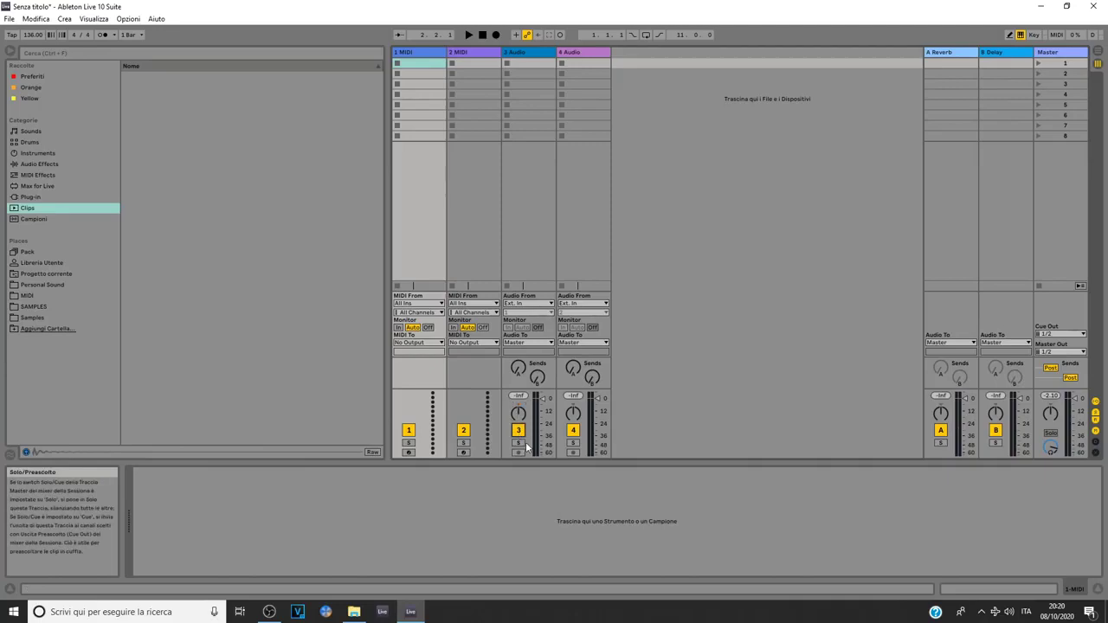
{"action": "left_click", "coordinate": [518, 444]}
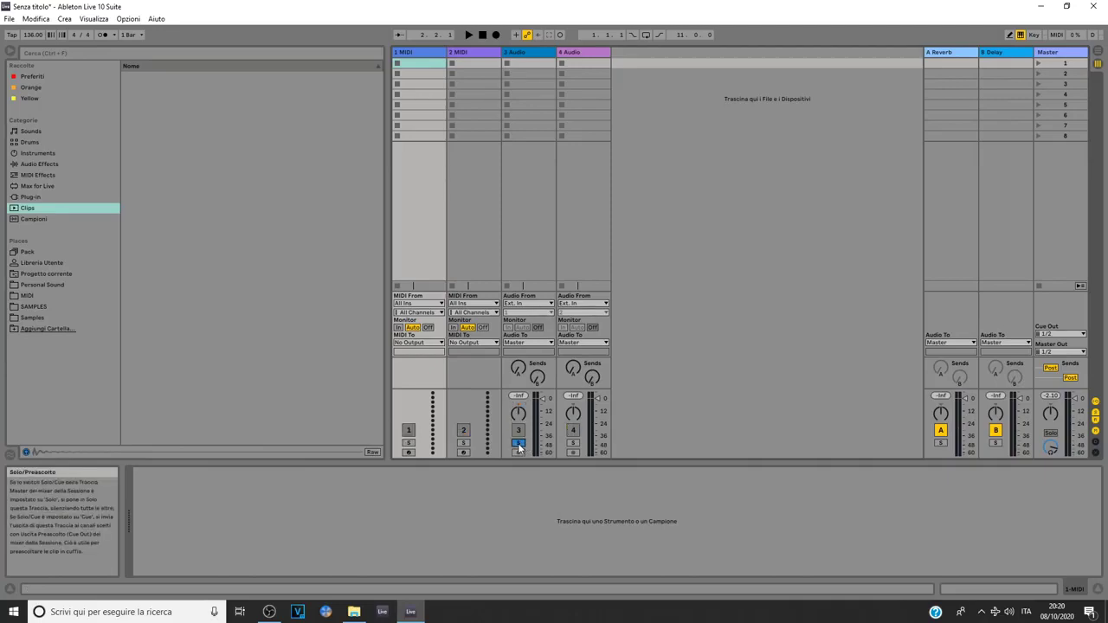
{"action": "left_click", "coordinate": [518, 444]}
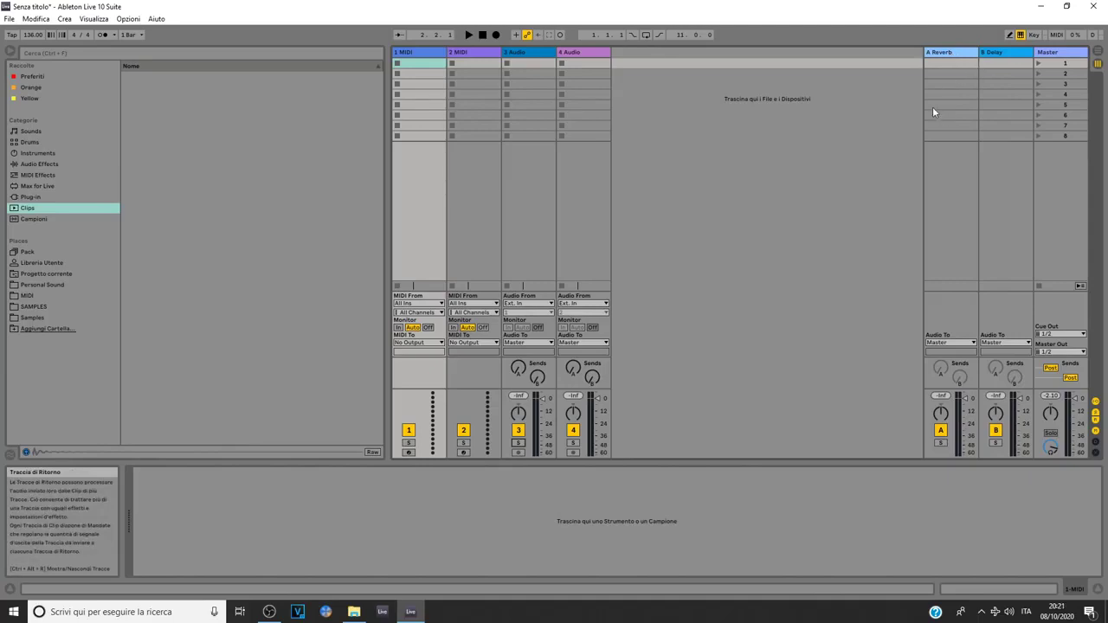
- Select the A Reverb return track and the Master track to view them
{"action": "left_click", "coordinate": [944, 54]}
{"action": "left_click", "coordinate": [1046, 53]}
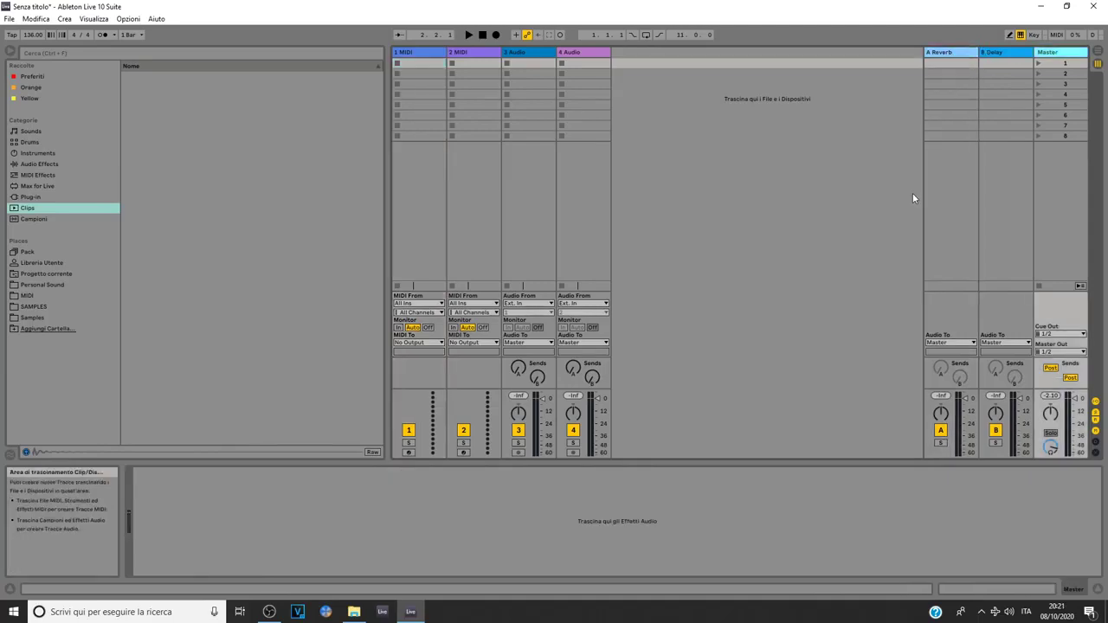